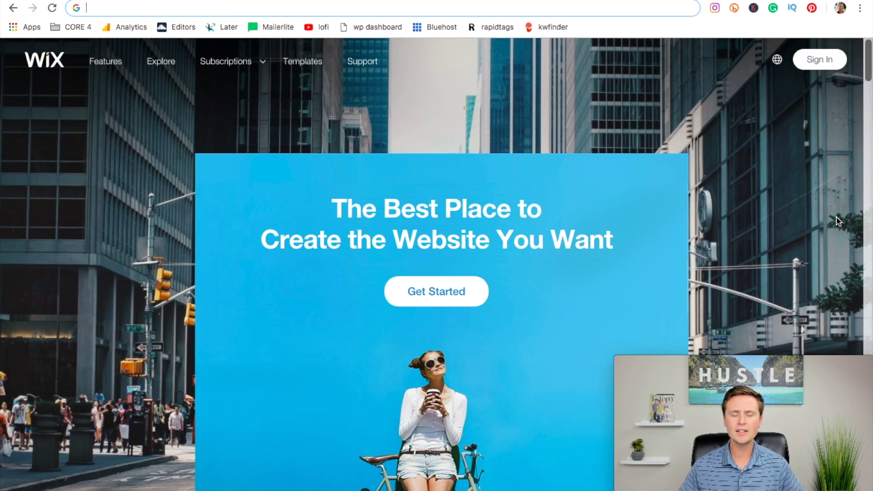
# Load the Wix free-website short link and choose Start Now on its landing page
pyautogui.write('bit.ly/newWIXwebsite')
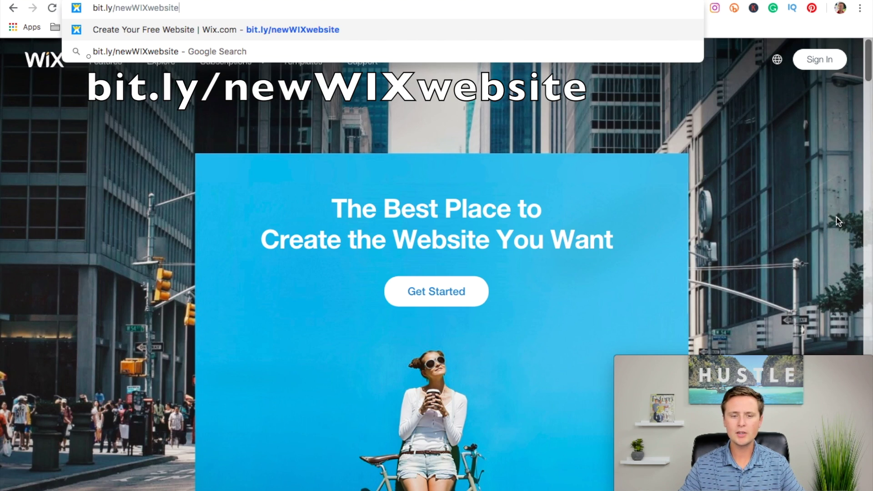
pyautogui.press('Return')
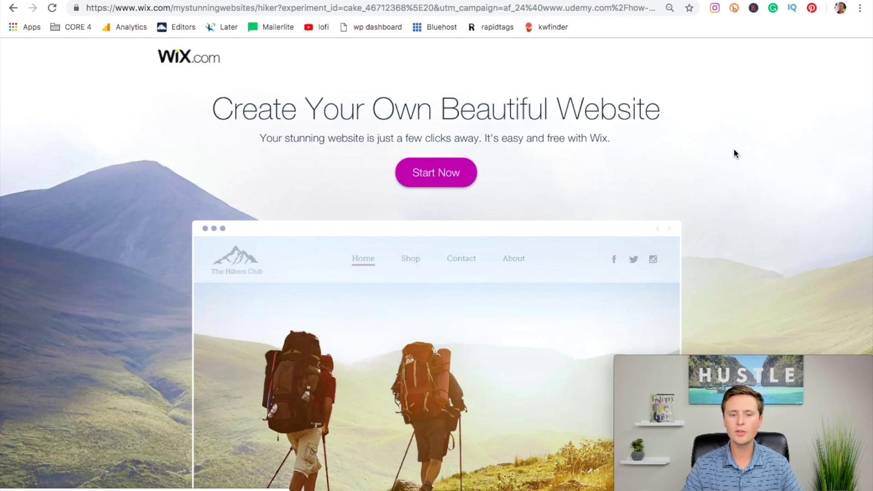
pyautogui.scroll(-10, 734, 153)
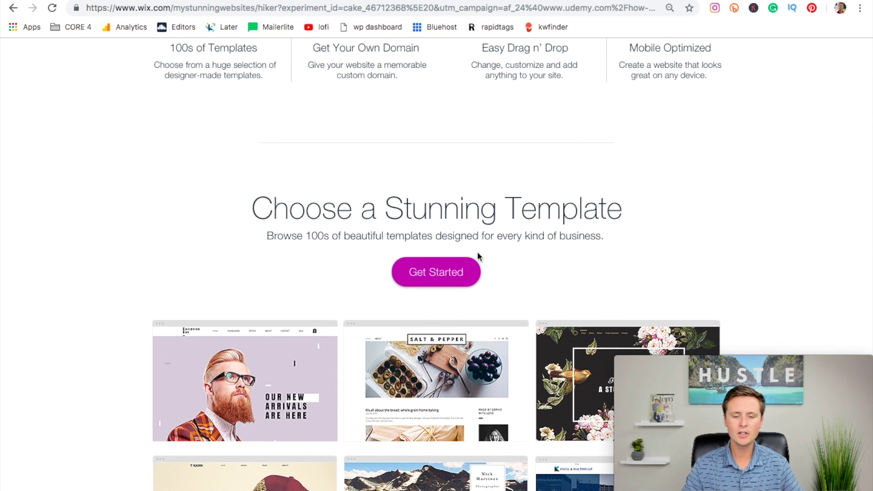
pyautogui.scroll(10, 554, 262)
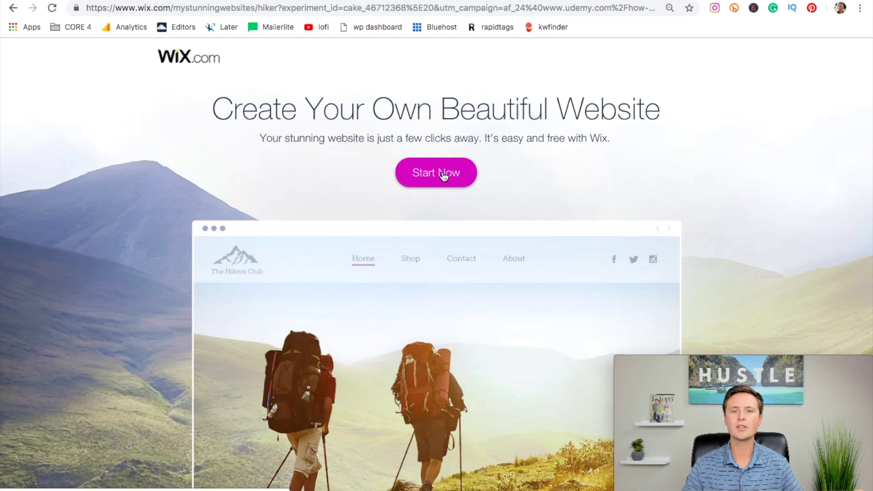
pyautogui.click(443, 172)
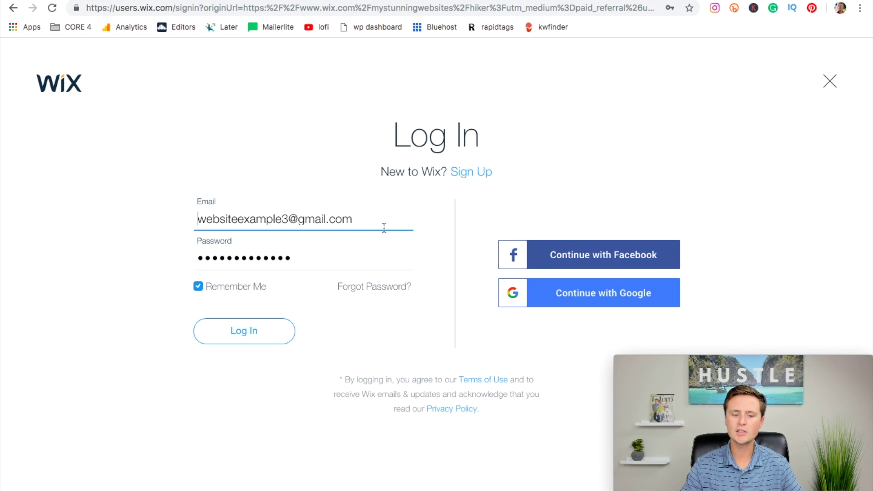
# Log in, create a new site, and pick Business as the website category
pyautogui.click(244, 333)
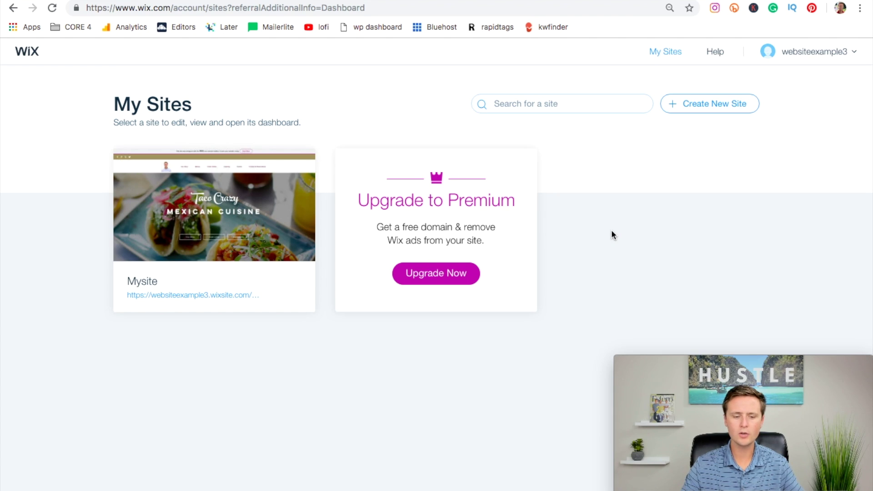
pyautogui.click(711, 108)
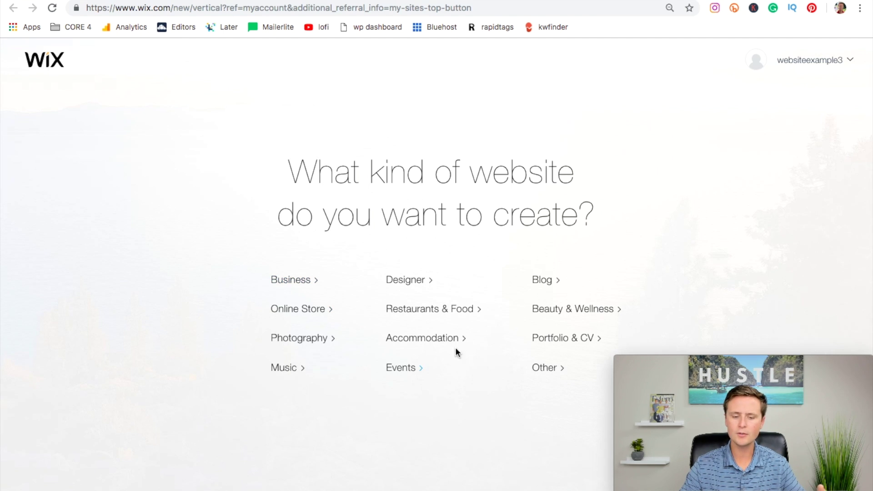
pyautogui.click(294, 288)
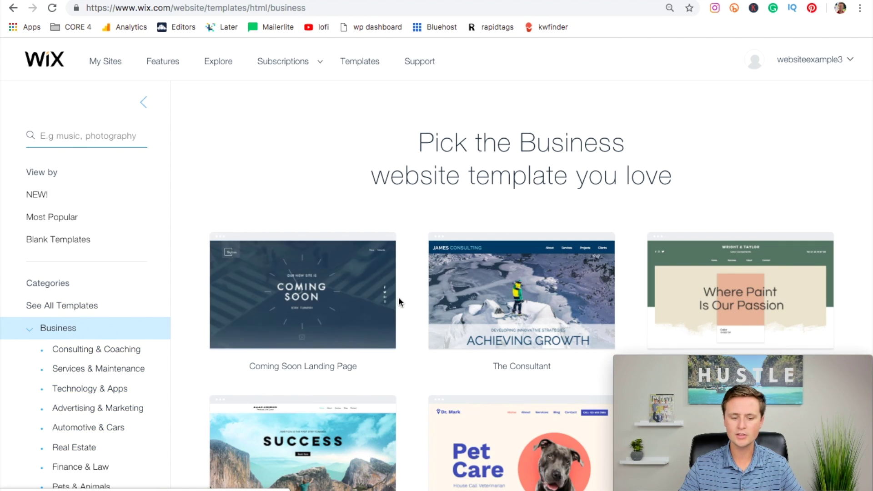
# Browse the Business template grid to locate The Consultant template
pyautogui.scroll(-3, 399, 297)
pyautogui.scroll(-3, 398, 296)
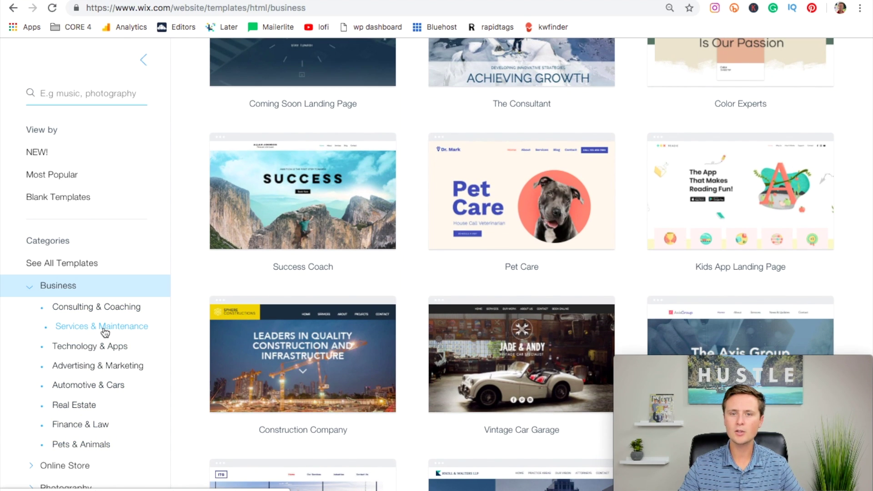
pyautogui.scroll(3, 389, 246)
pyautogui.scroll(3, 389, 247)
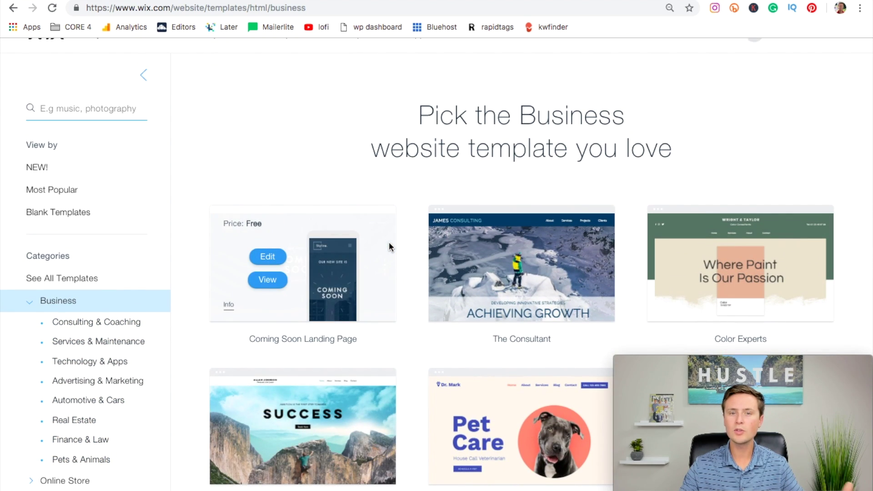
pyautogui.scroll(-4, 416, 78)
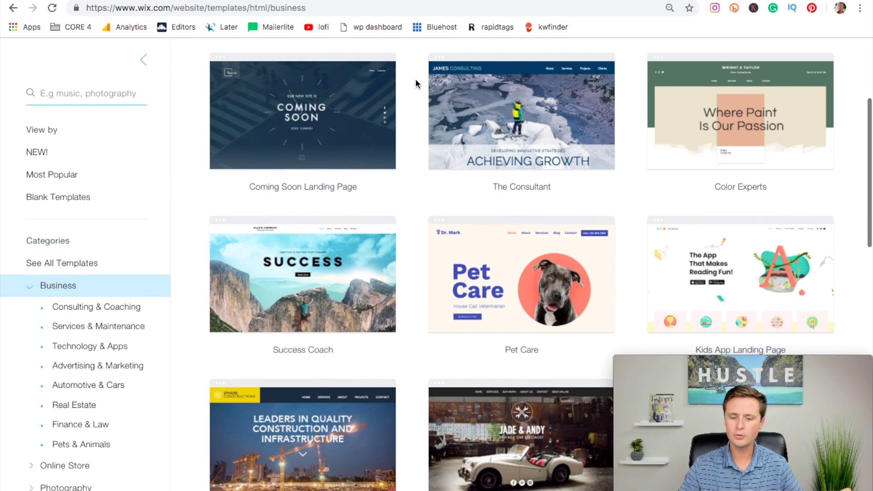
pyautogui.moveTo(551, 118)
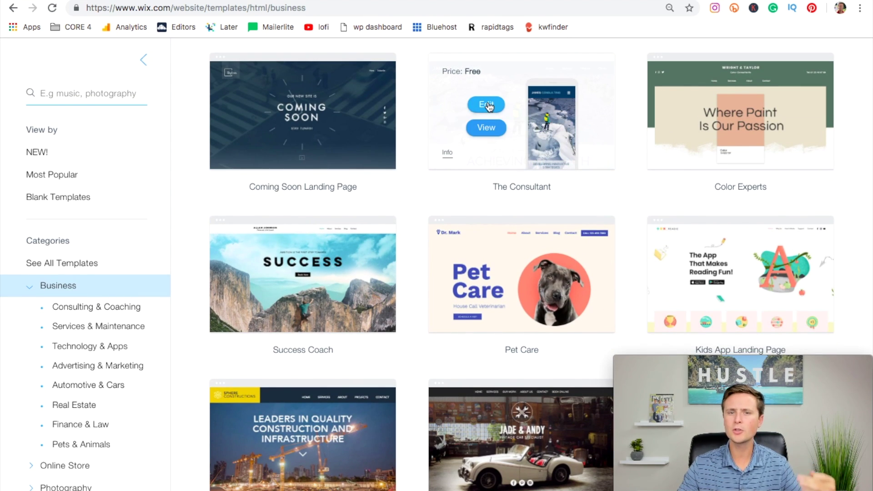
# Preview The Consultant template and scroll through its James Consulting homepage
pyautogui.click(479, 129)
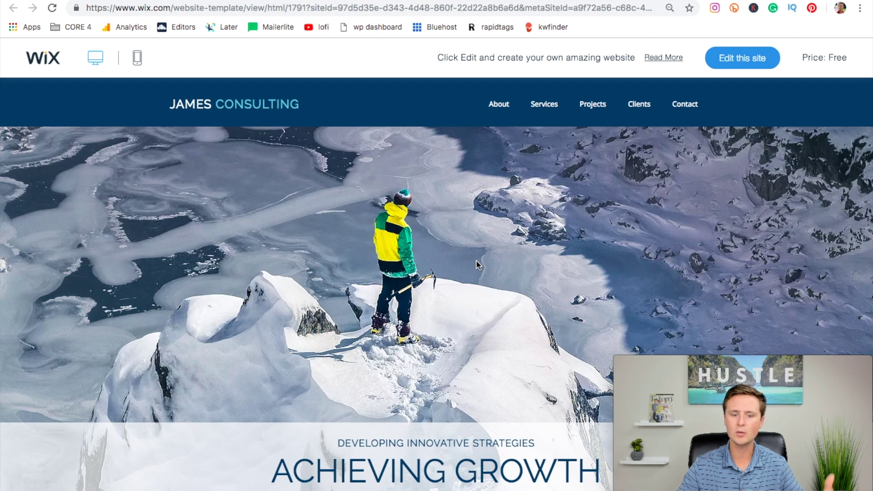
pyautogui.scroll(-10, 531, 236)
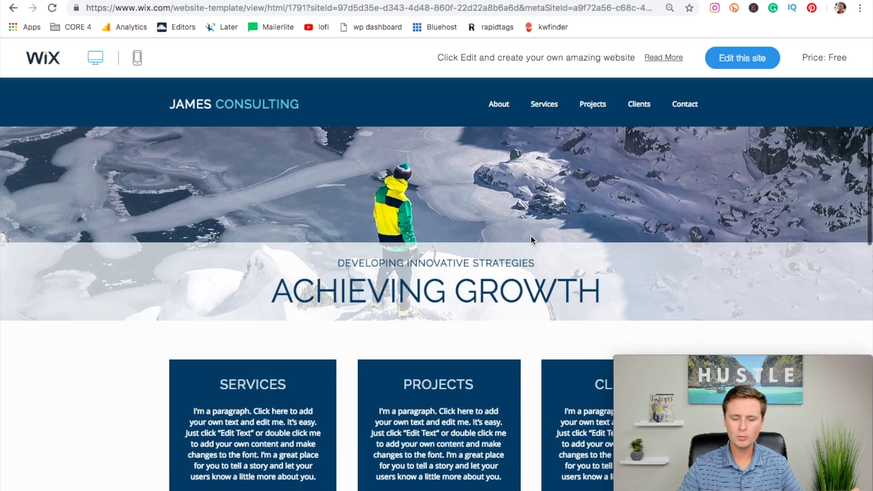
pyautogui.scroll(-2, 531, 236)
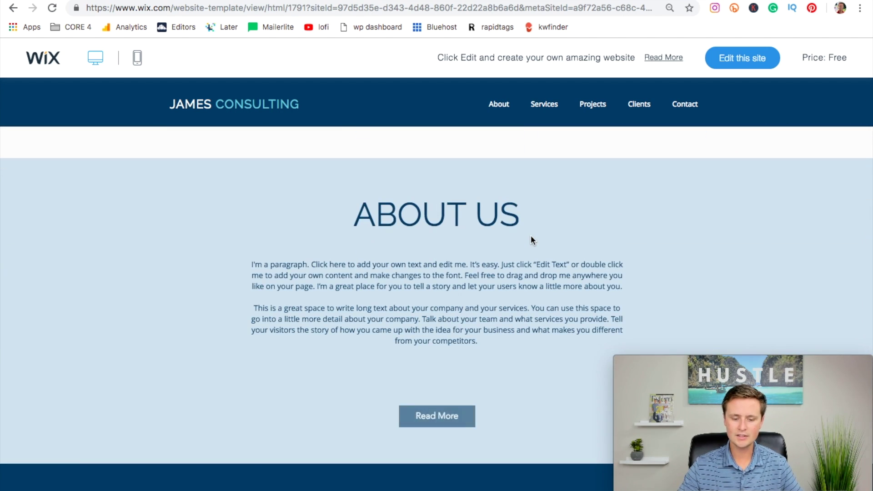
pyautogui.scroll(-6, 531, 236)
pyautogui.scroll(15, 531, 236)
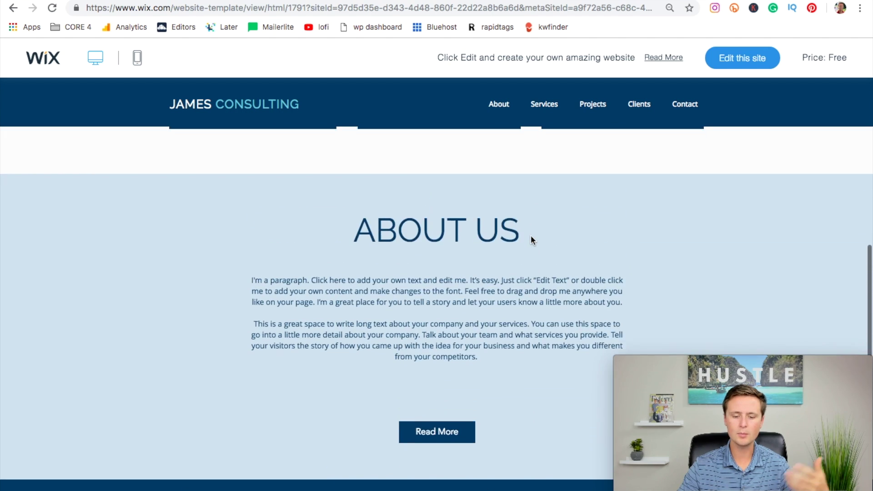
pyautogui.scroll(5, 531, 235)
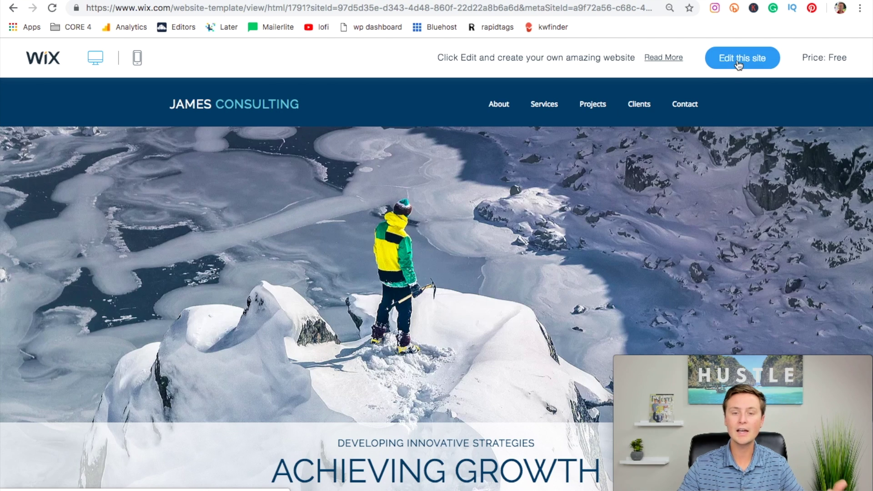
# Open the James Consulting template in the Editor and select its JAMES CONSULTING title
pyautogui.click(738, 65)
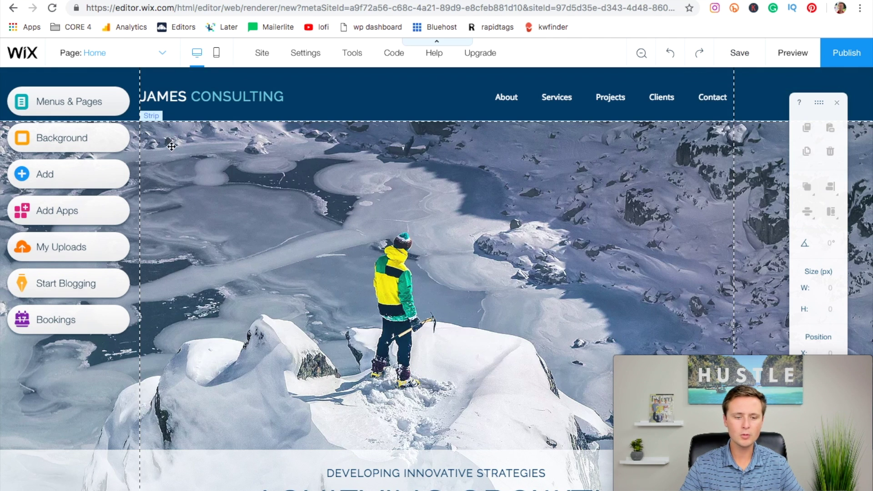
pyautogui.click(221, 97)
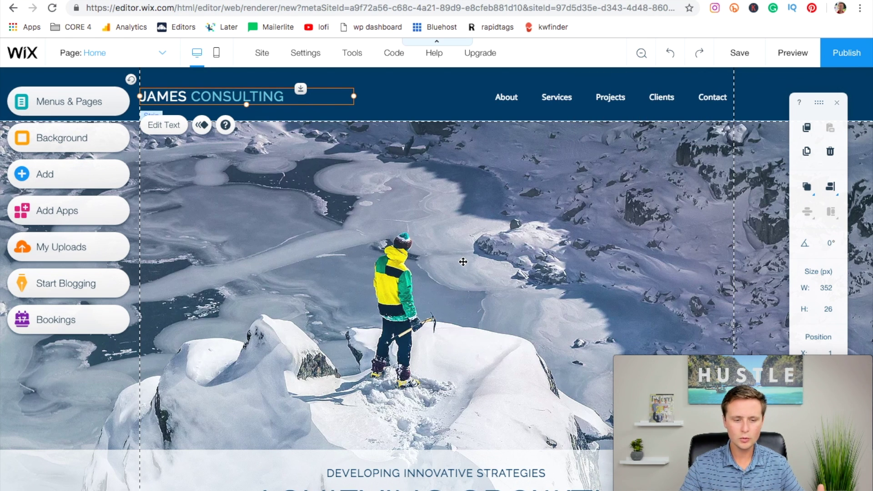
pyautogui.scroll(-8, 483, 273)
pyautogui.scroll(9, 483, 274)
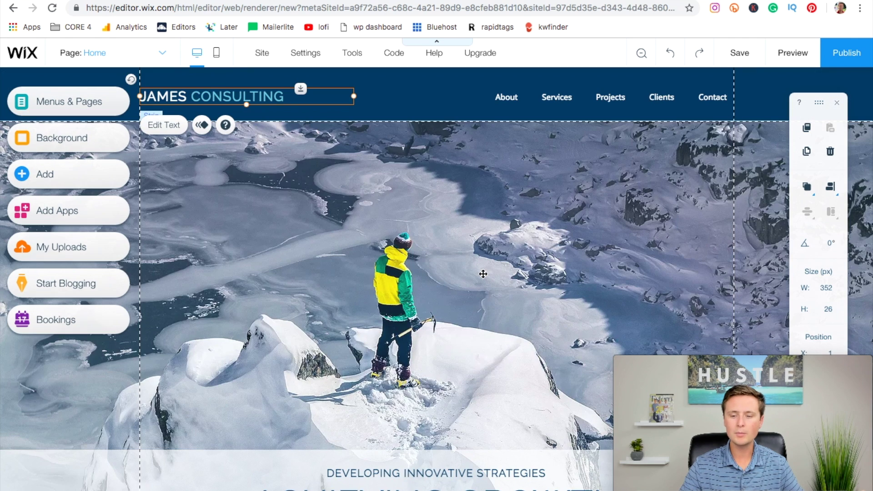
# Publish the site at the free 'freewebsite' wixsite address and view it live
pyautogui.click(844, 56)
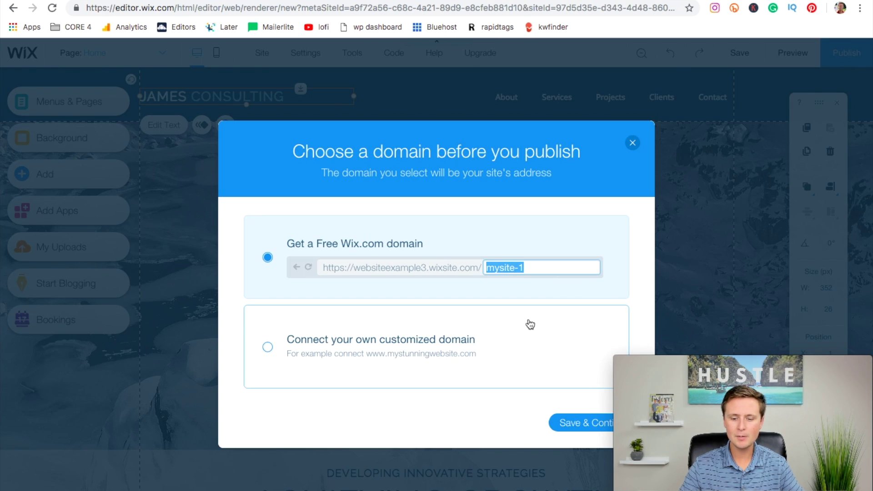
pyautogui.write('freewebsite')
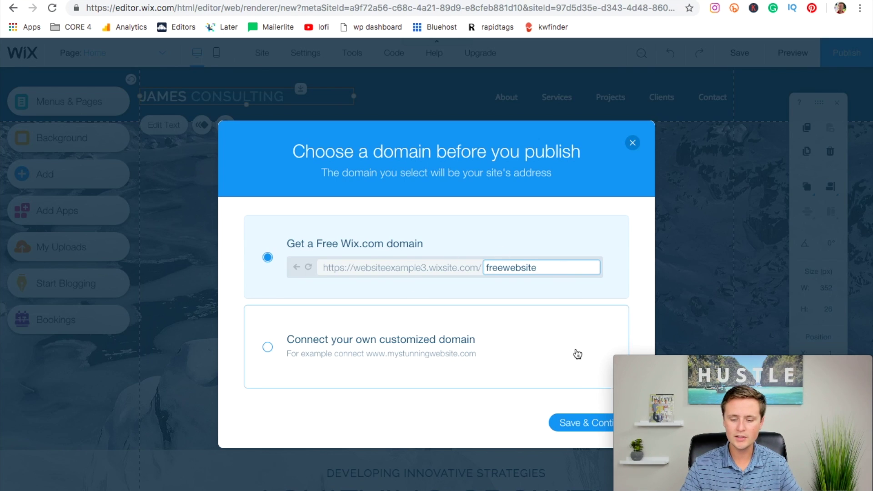
pyautogui.click(570, 427)
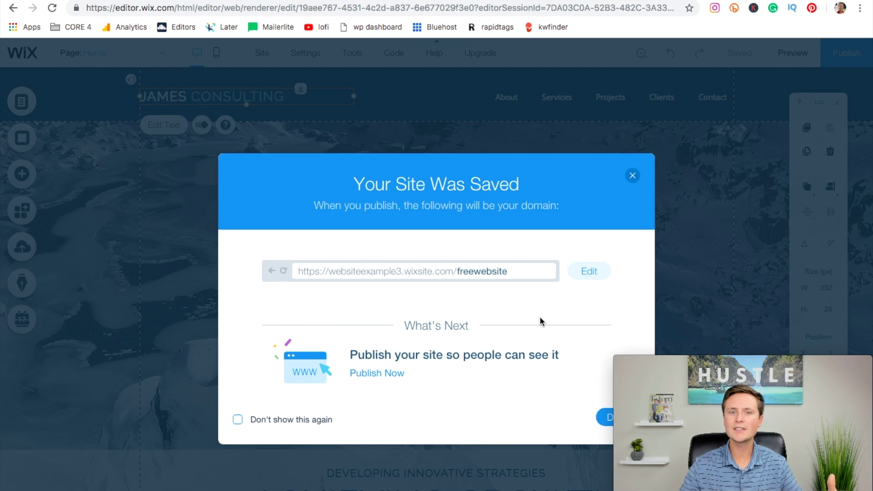
pyautogui.click(377, 373)
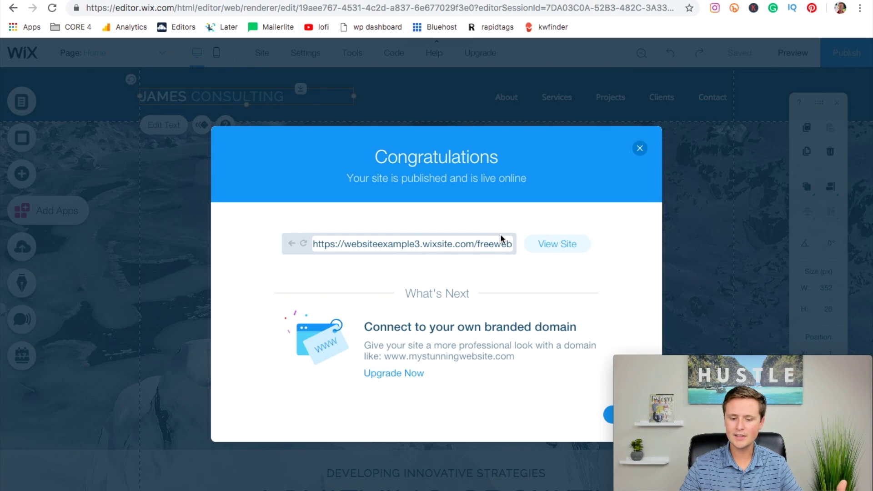
pyautogui.click(556, 245)
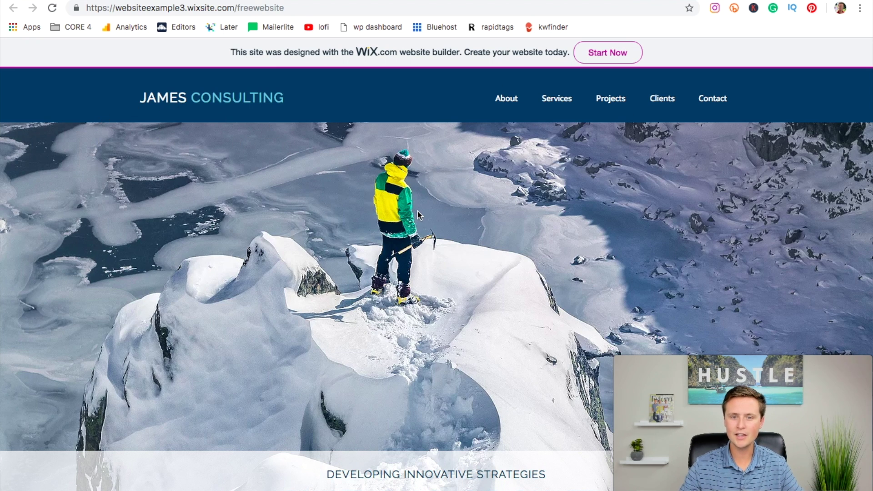
# Look over the live James Consulting site and its wixsite web address
pyautogui.scroll(-1, 347, 263)
pyautogui.scroll(1, 347, 263)
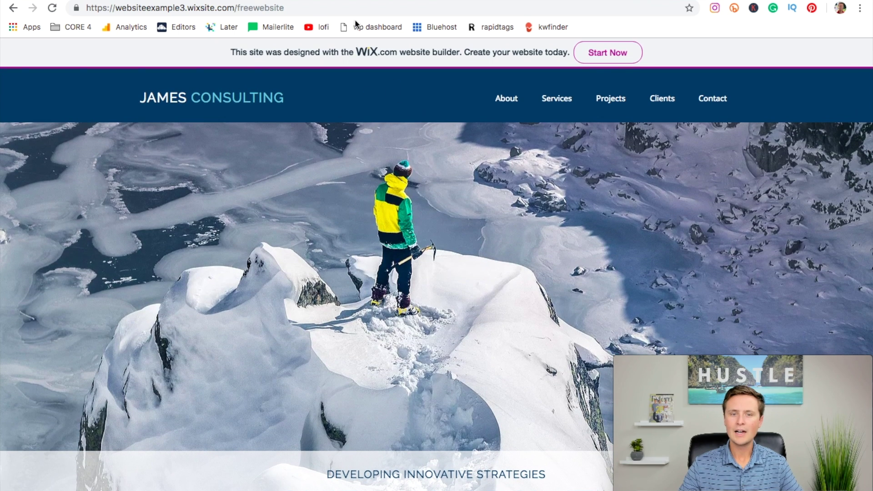
pyautogui.click(113, 7)
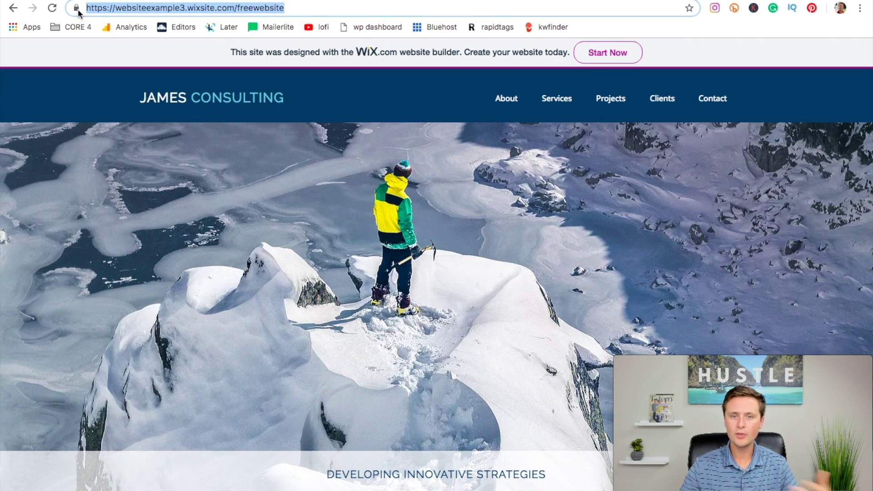
pyautogui.click(545, 277)
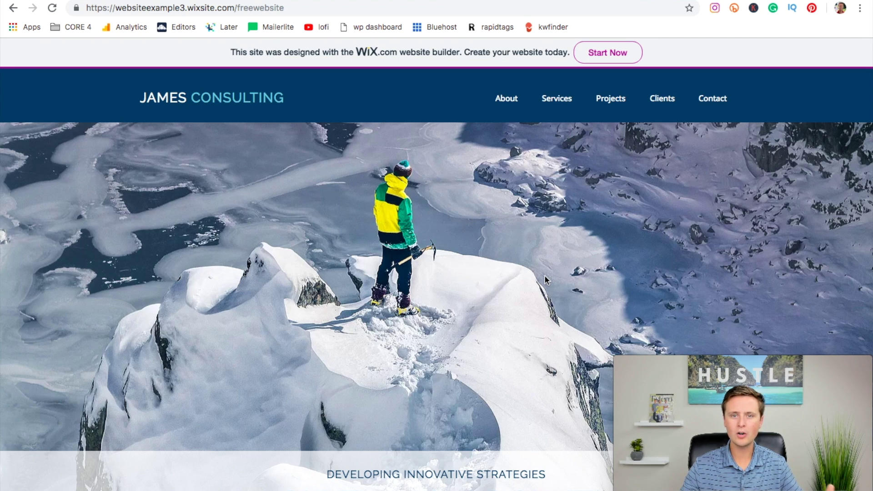
pyautogui.click(293, 7)
pyautogui.click(441, 149)
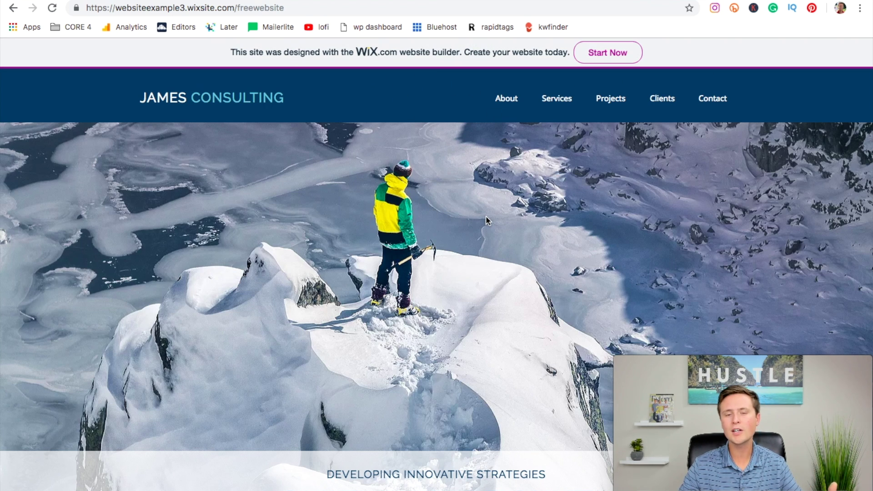
# Reload the live site from its wixsite.com/freewebsite address, then close that tab
pyautogui.scroll(-3, 486, 215)
pyautogui.scroll(3, 486, 216)
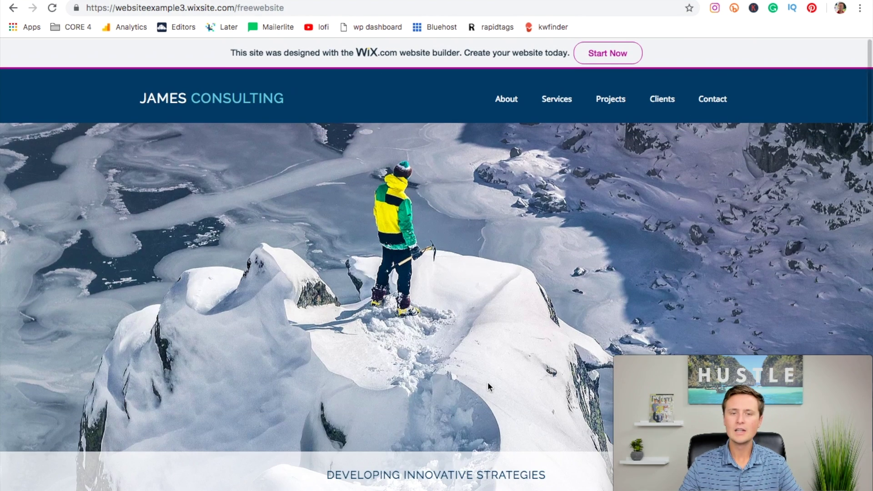
pyautogui.scroll(-15, 489, 387)
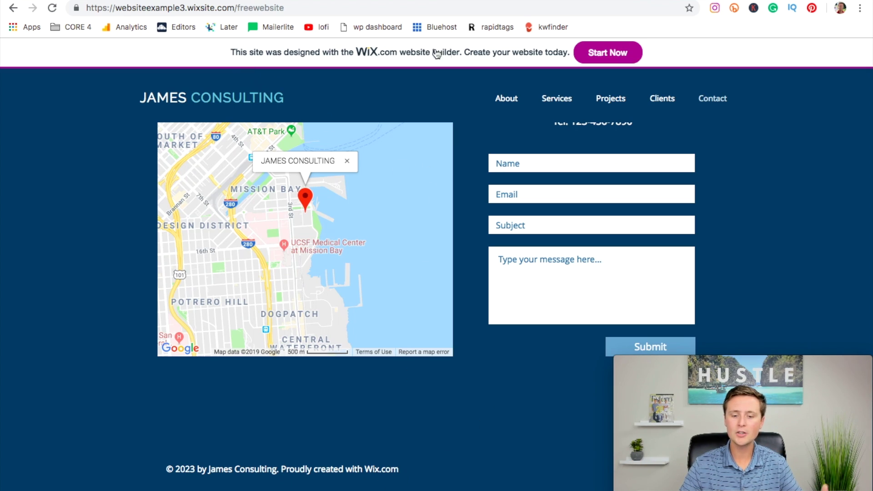
pyautogui.click(291, 11)
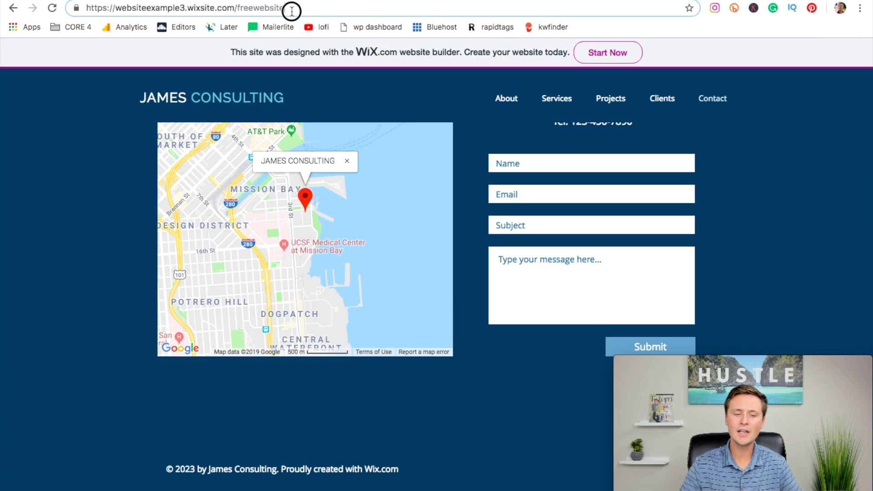
pyautogui.moveTo(292, 11); pyautogui.dragTo(79, 11)
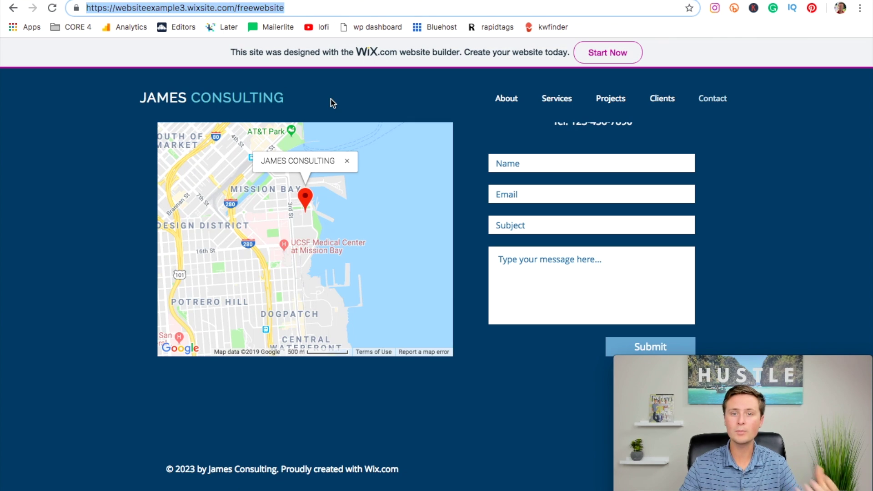
pyautogui.press('Return')
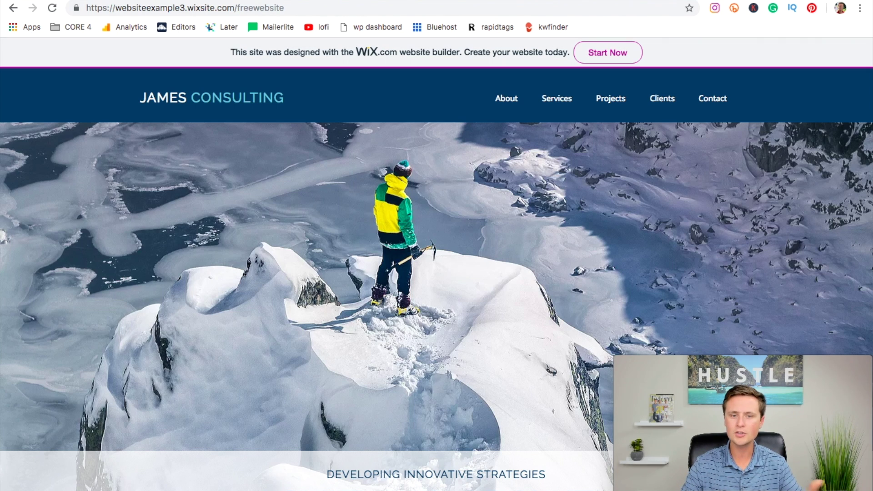
pyautogui.press('super+w')
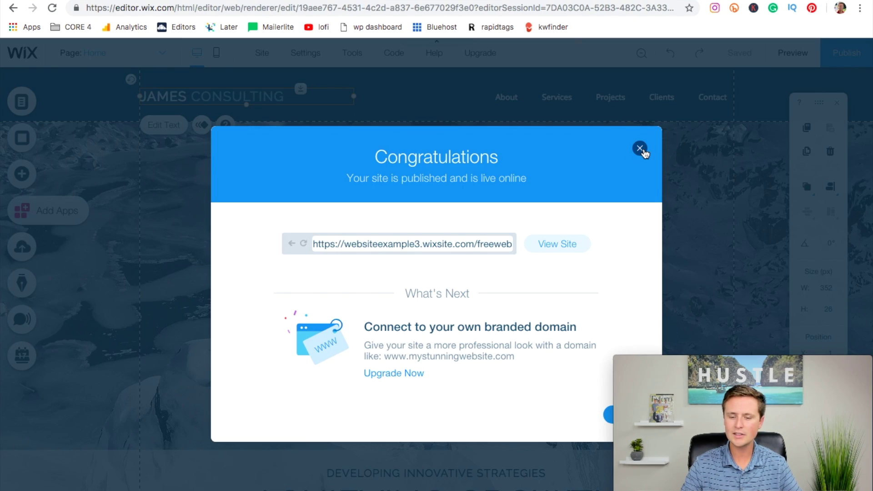
# Dismiss the publish congratulations and open Compare Plans from the Upgrade menu
pyautogui.click(642, 149)
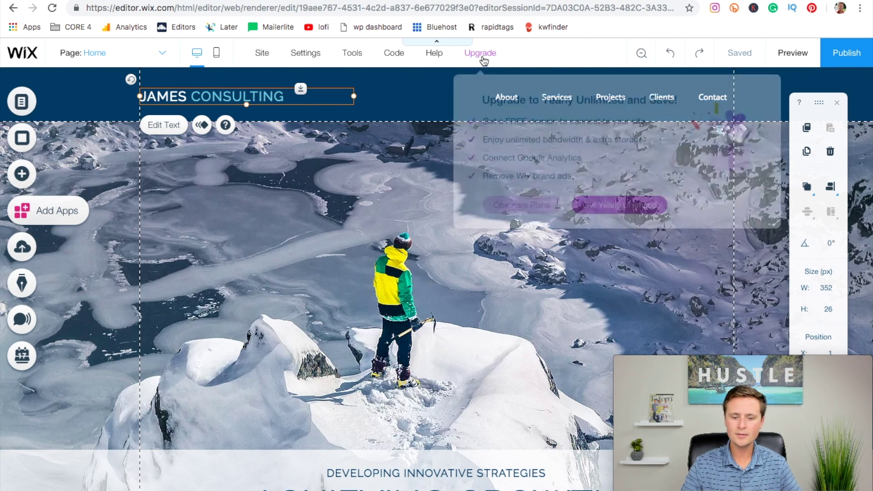
pyautogui.moveTo(482, 56)
pyautogui.click(519, 208)
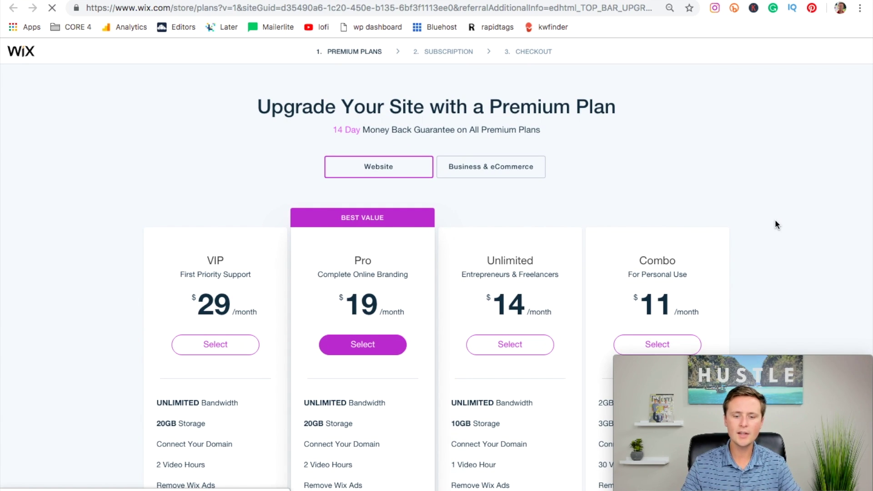
pyautogui.scroll(-3, 775, 220)
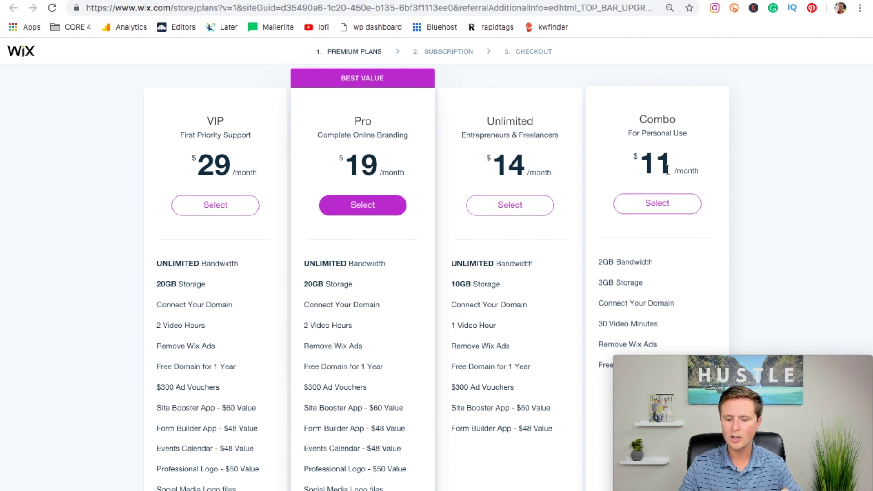
pyautogui.scroll(-1, 722, 214)
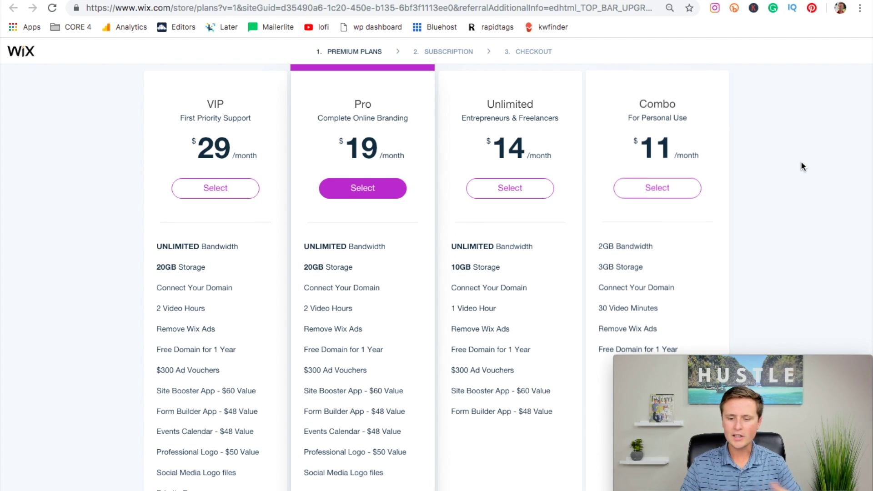
pyautogui.scroll(-1, 801, 168)
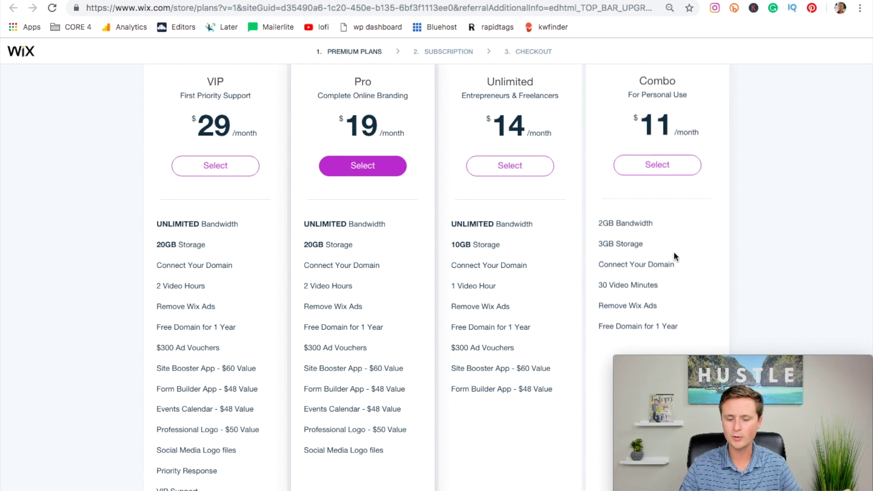
pyautogui.scroll(-1, 674, 255)
# Review plan feature details, then show the Business & eCommerce plans ($35, $25, $20)
pyautogui.moveTo(613, 285)
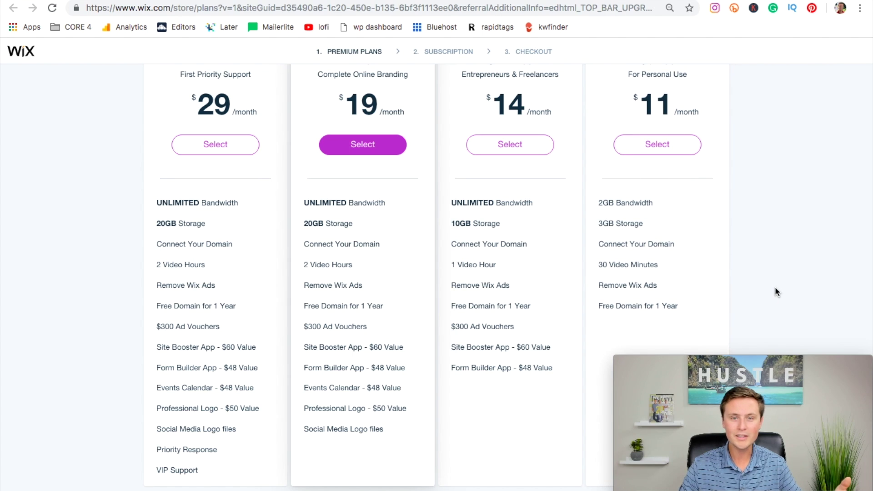
pyautogui.moveTo(637, 242)
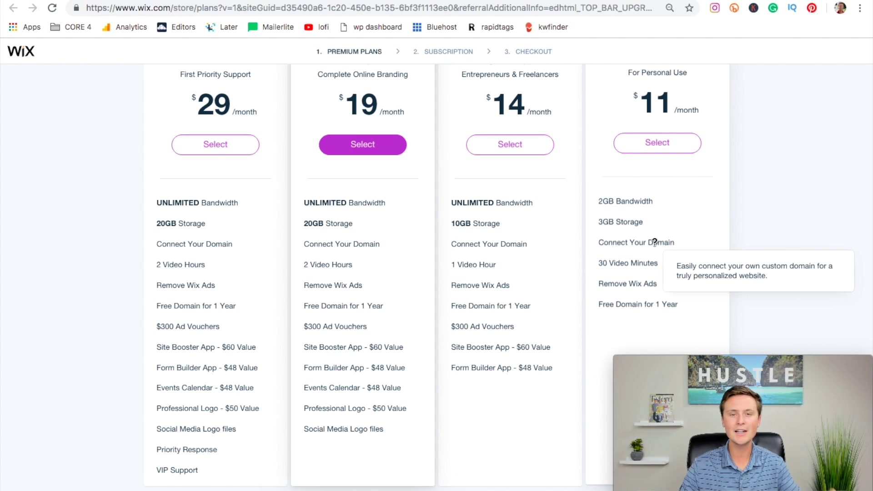
pyautogui.scroll(1, 728, 241)
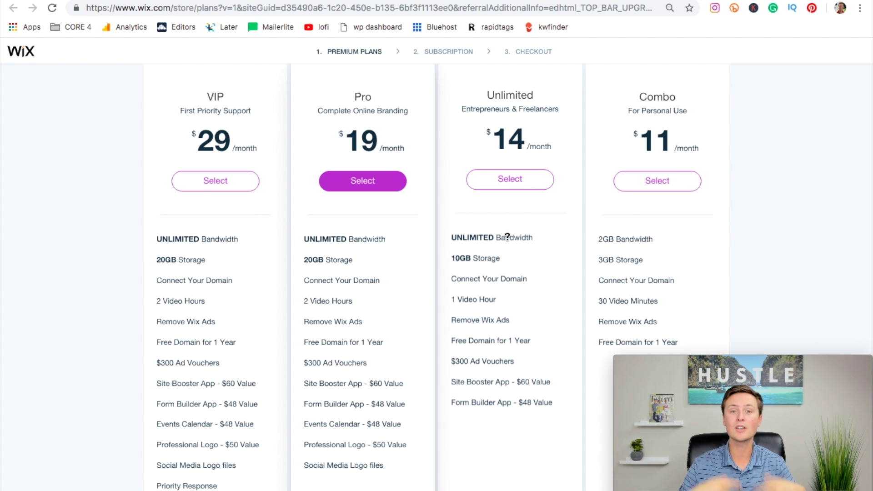
pyautogui.moveTo(464, 261)
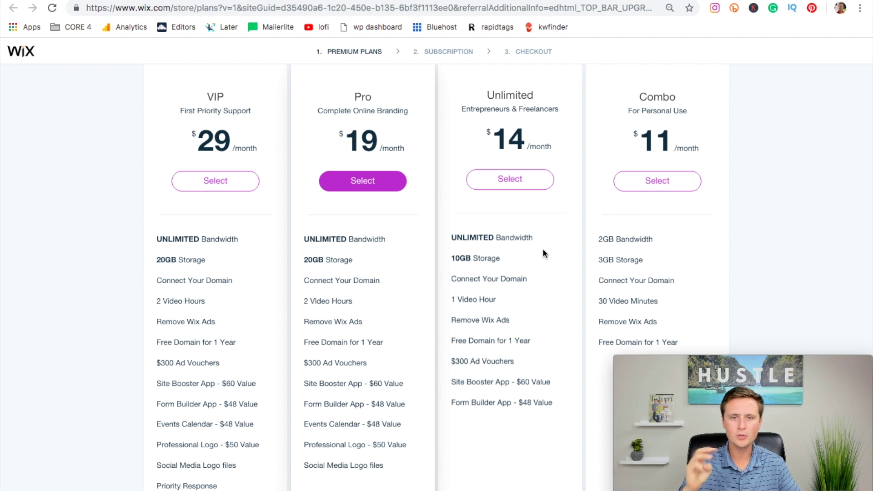
pyautogui.moveTo(530, 237)
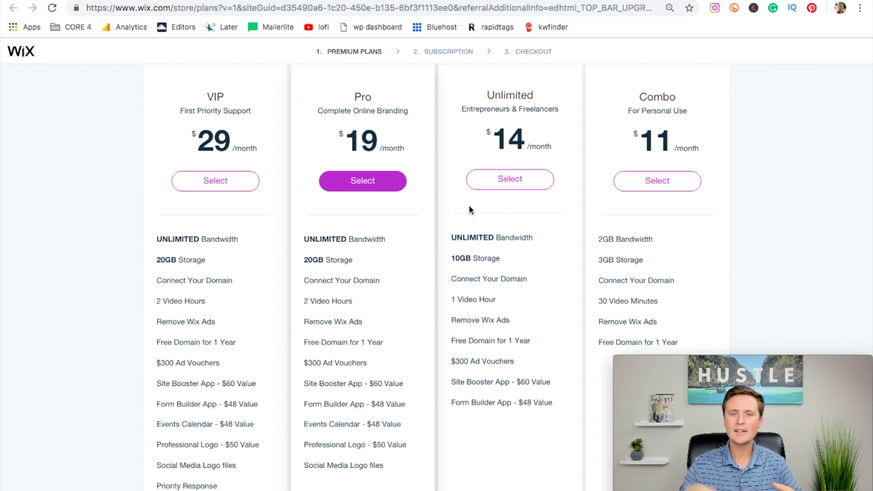
pyautogui.scroll(2, 455, 178)
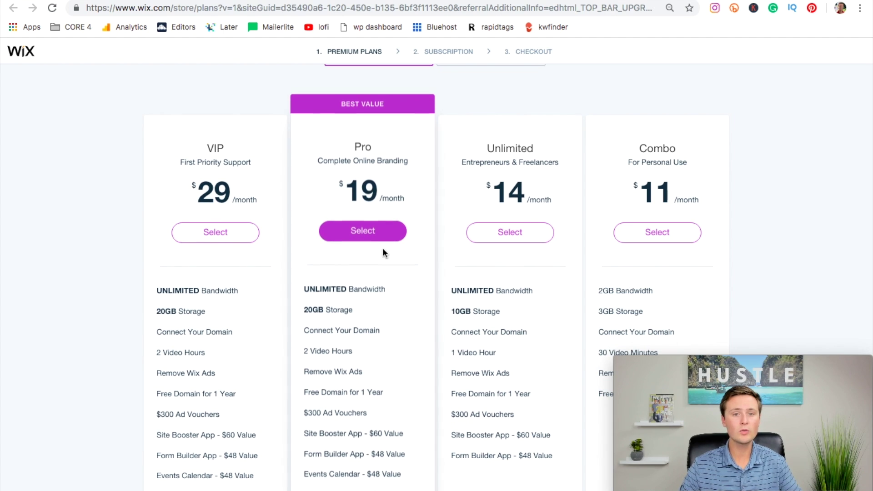
pyautogui.moveTo(305, 311)
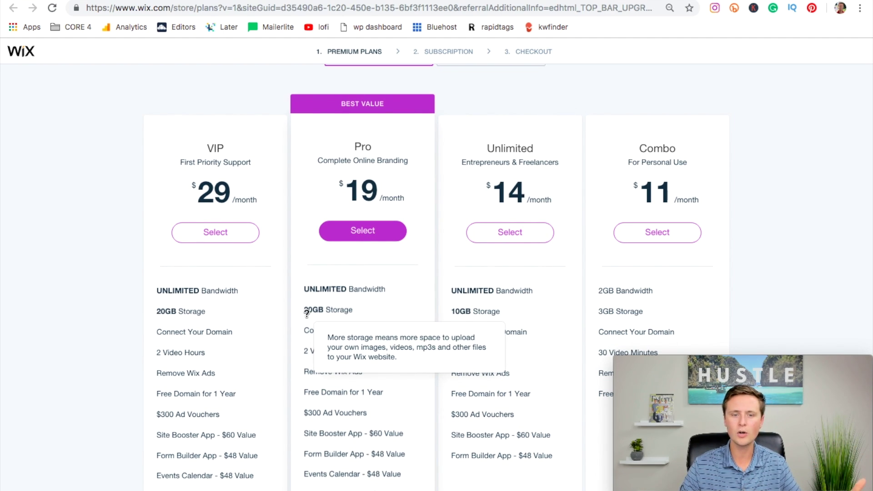
pyautogui.scroll(-3, 396, 330)
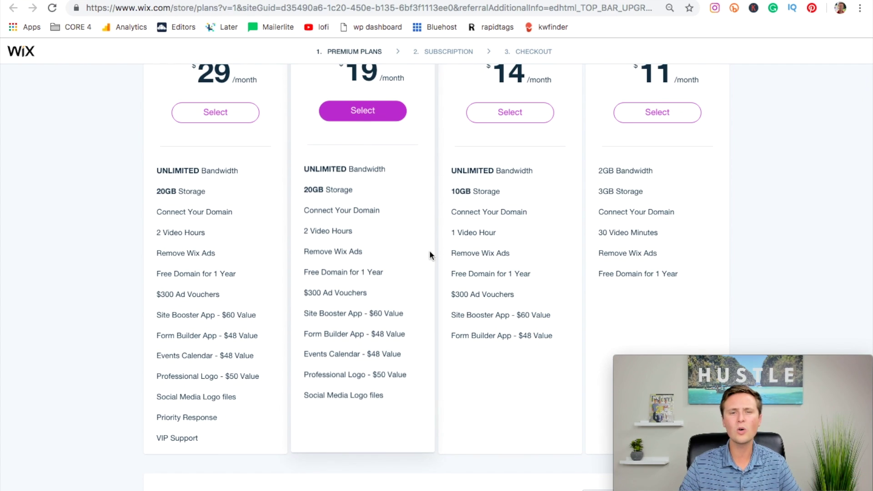
pyautogui.scroll(4, 411, 242)
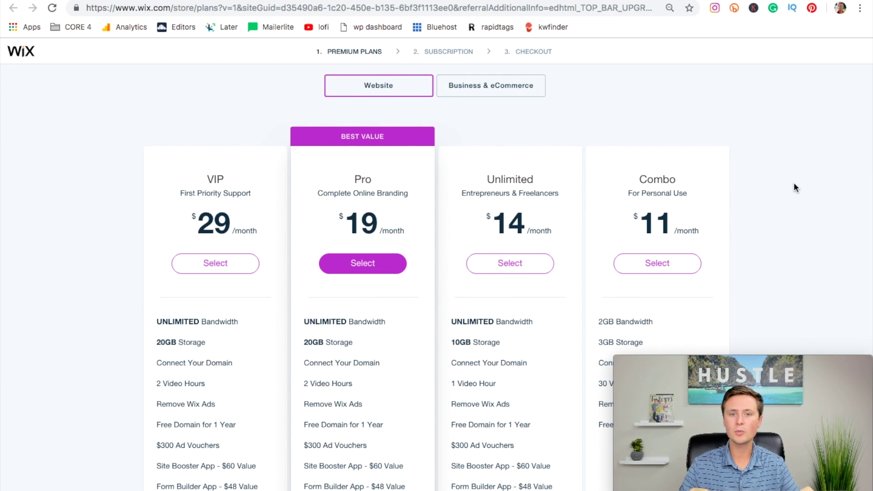
pyautogui.click(485, 91)
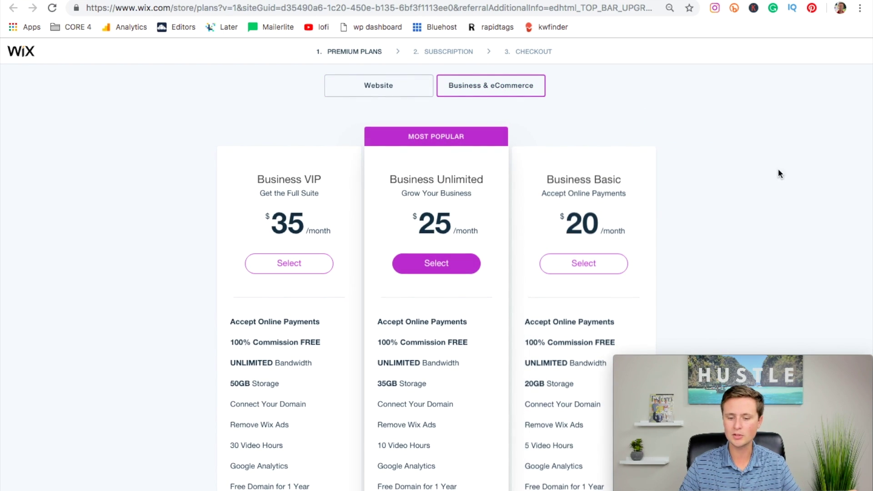
# Scroll the Business plans, then return to Website plans (VIP $29, Pro $19, Unlimited $14, Combo $11)
pyautogui.scroll(-2, 683, 197)
pyautogui.scroll(-2, 682, 200)
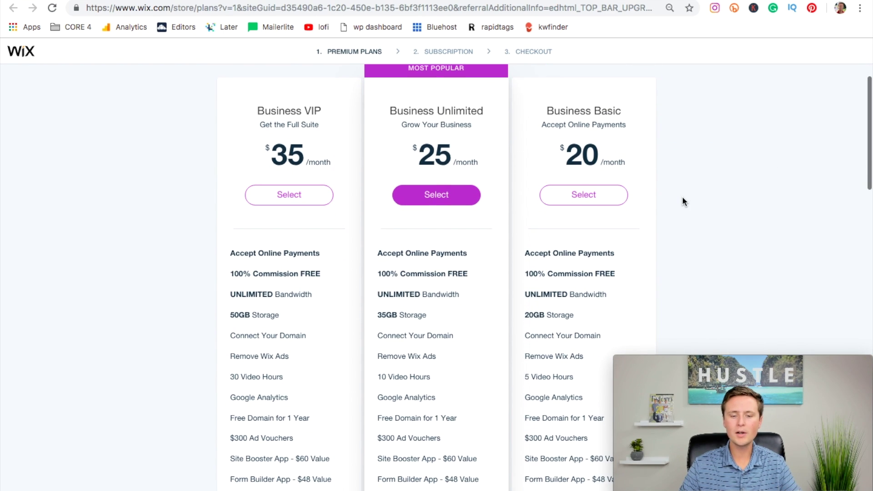
pyautogui.scroll(1, 682, 200)
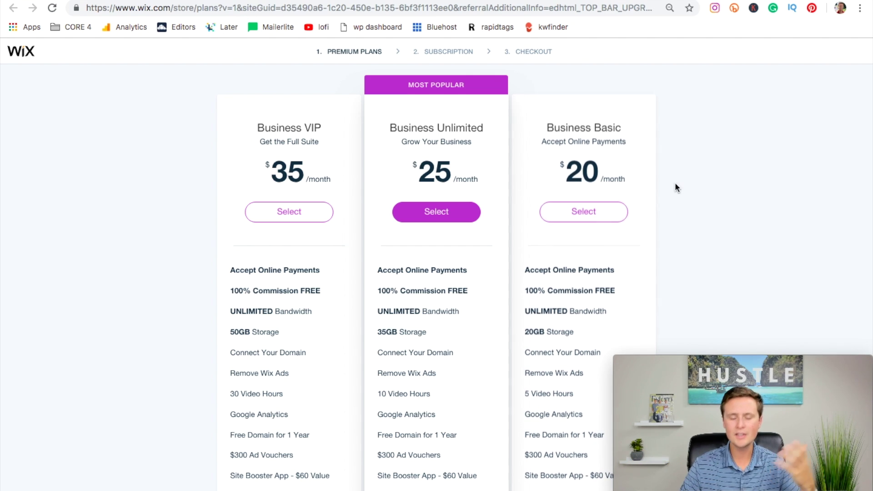
pyautogui.scroll(-1, 675, 201)
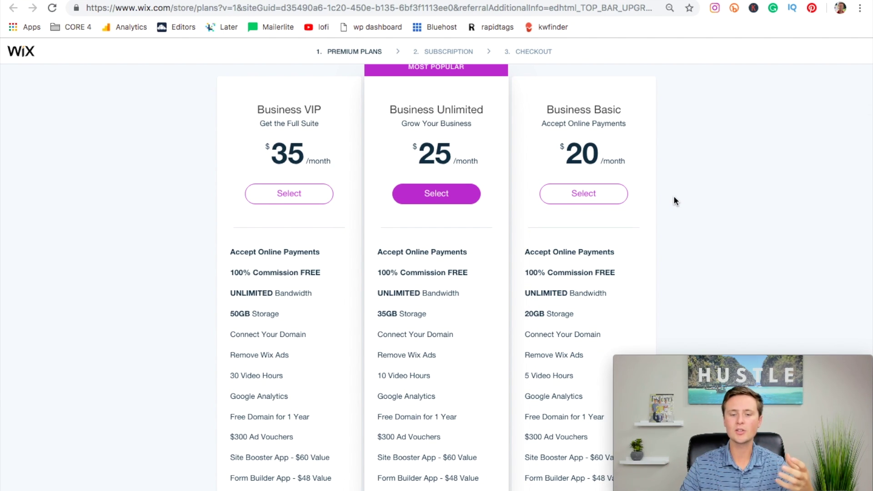
pyautogui.scroll(3, 683, 173)
pyautogui.scroll(-1, 691, 154)
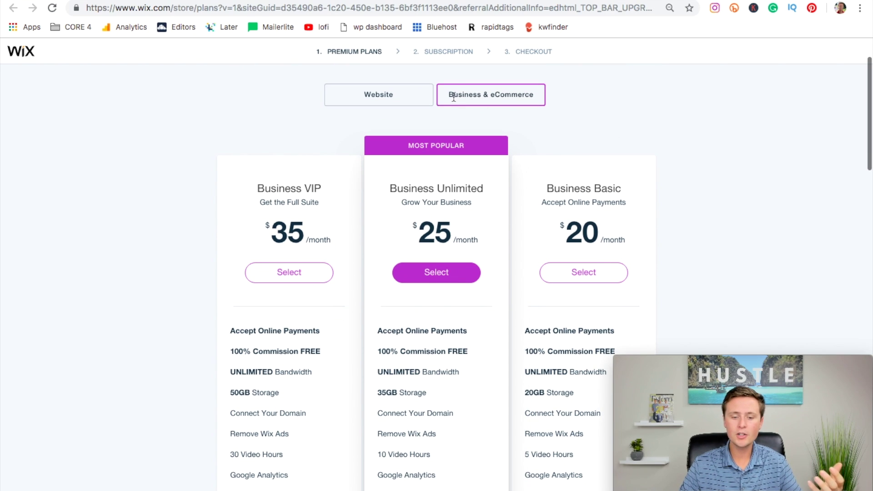
pyautogui.click(383, 92)
pyautogui.scroll(-3, 724, 176)
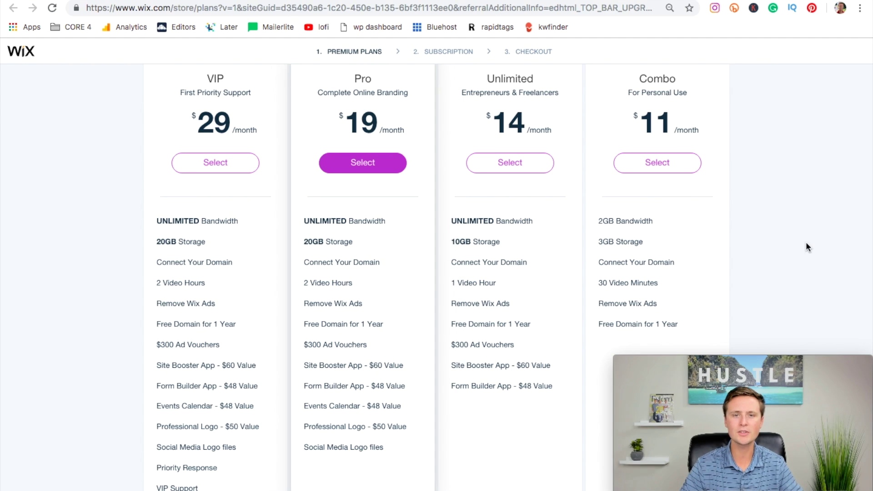
pyautogui.scroll(3, 806, 242)
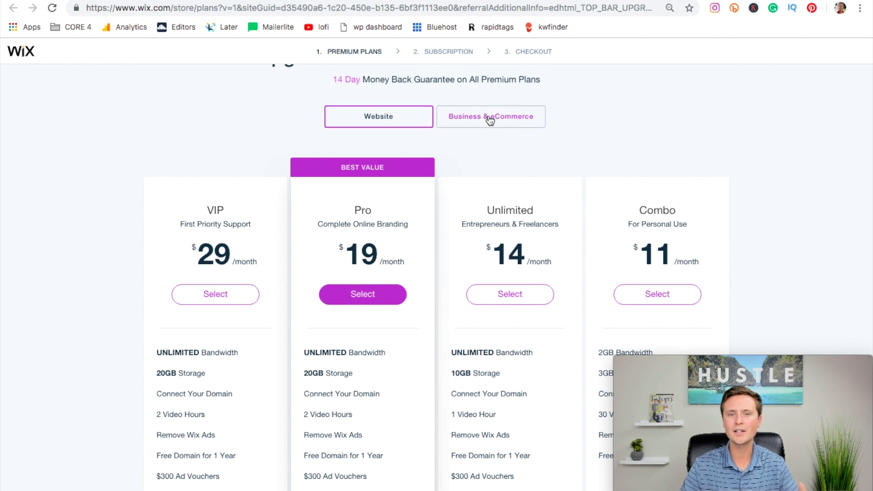
pyautogui.scroll(1, 623, 111)
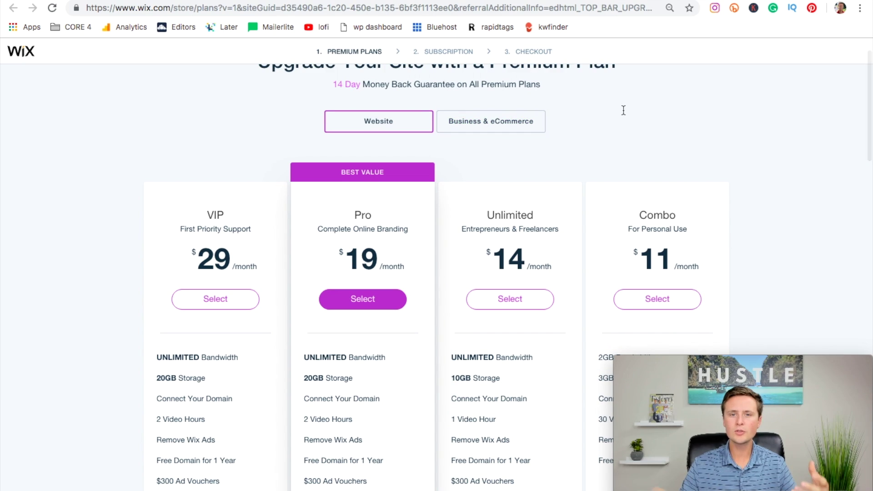
pyautogui.scroll(-1, 623, 111)
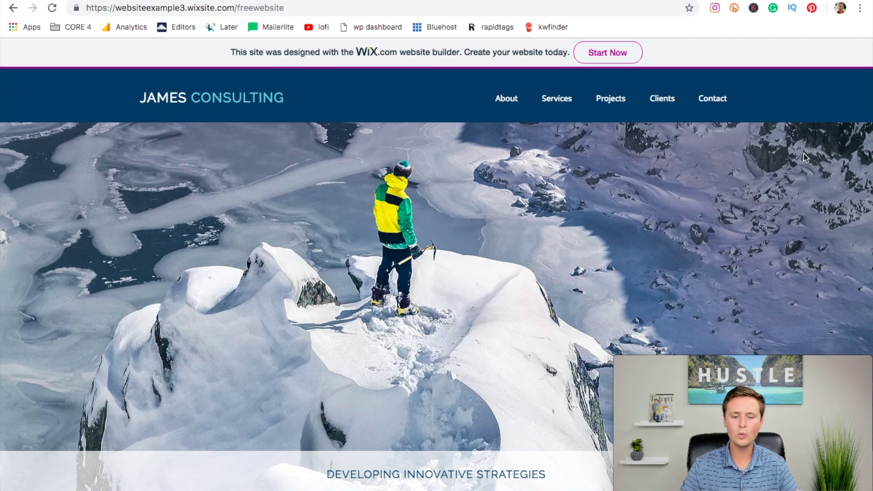
pyautogui.scroll(-6, 804, 167)
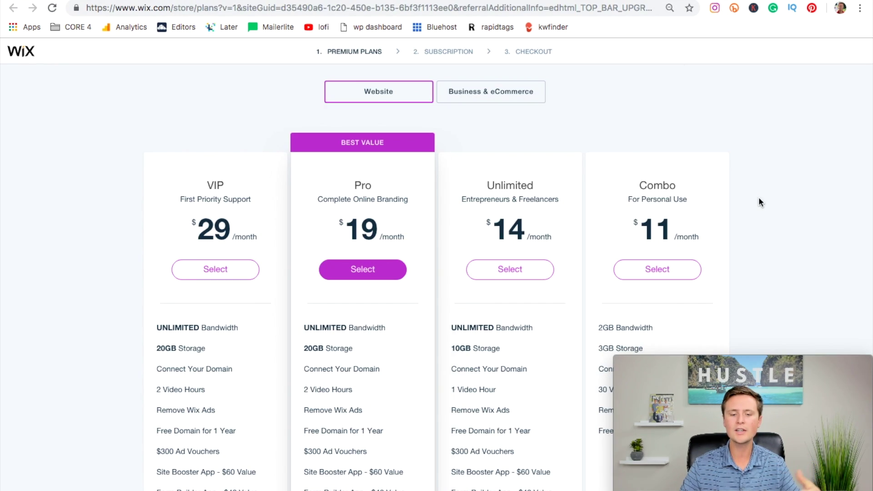
pyautogui.scroll(-3, 758, 198)
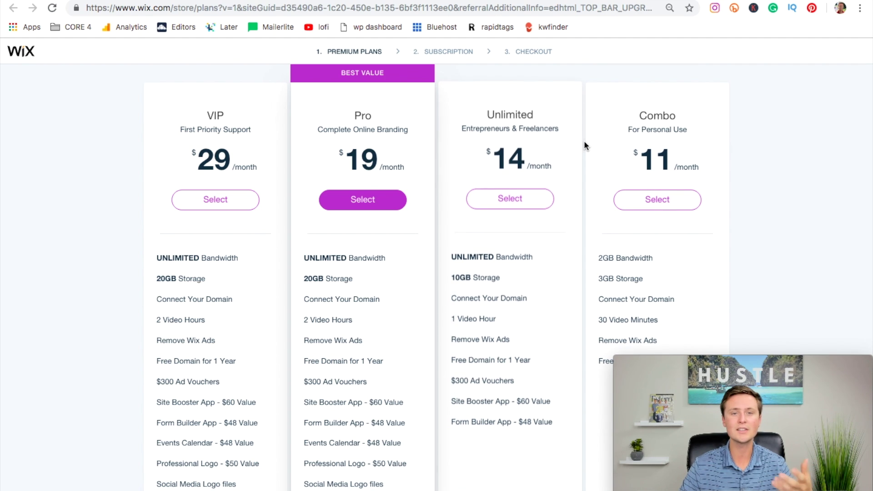
pyautogui.scroll(3, 754, 200)
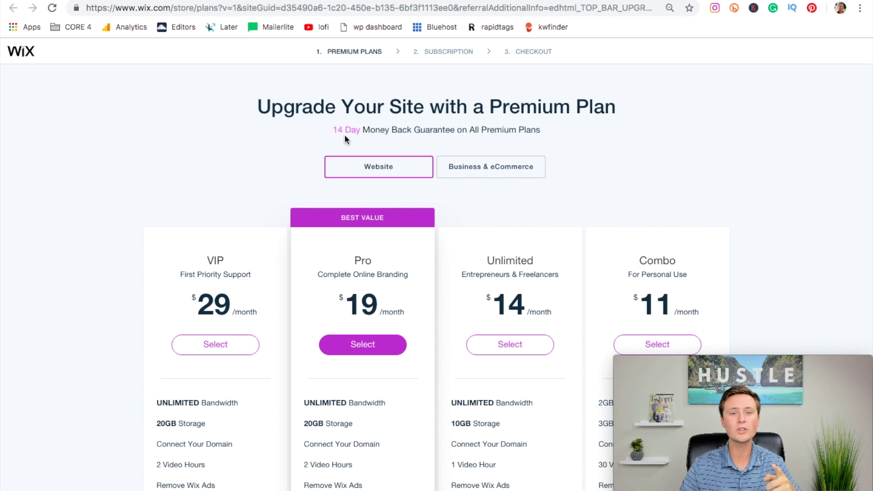